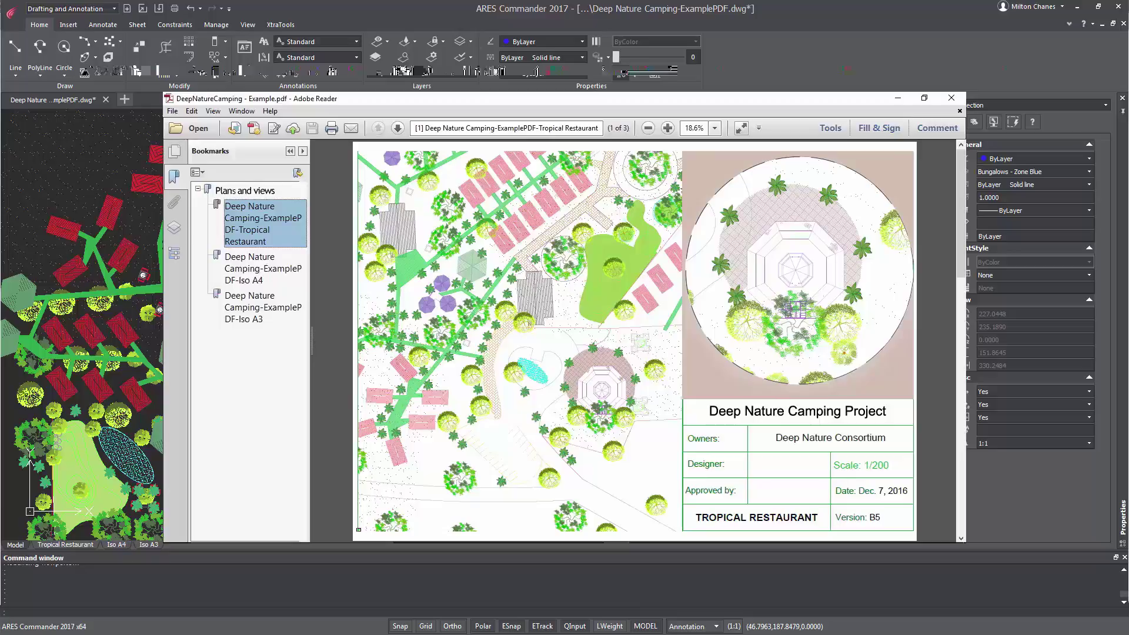
# - Examine the layers and the first two pages of DeepNatureCamping - Example.pdf in Adobe Reader
pyautogui.click(174, 228)
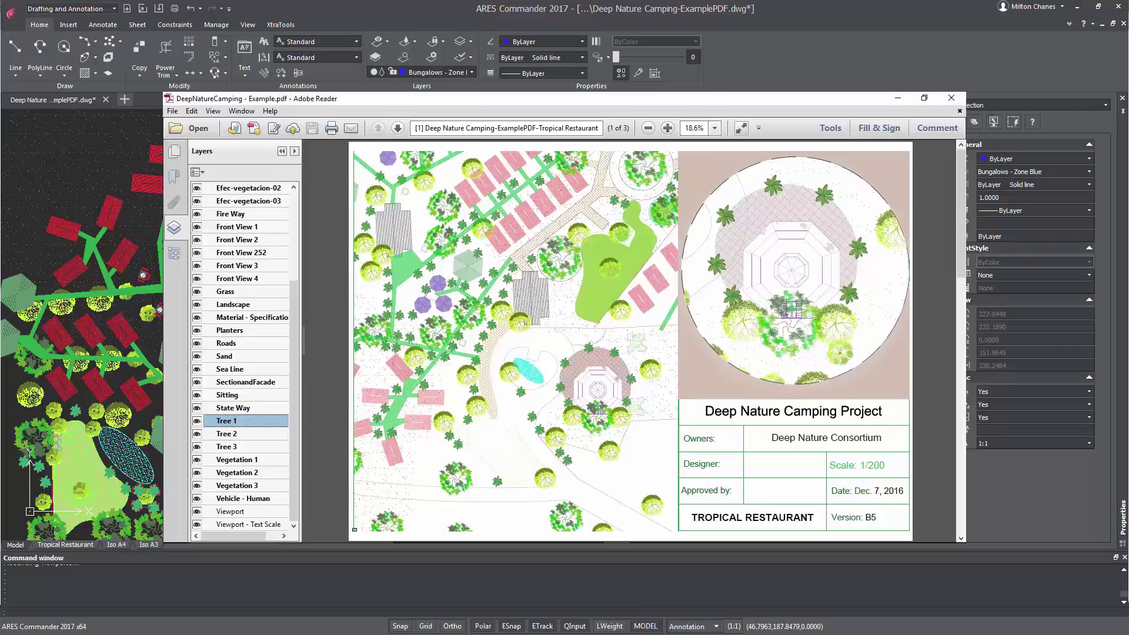
pyautogui.scroll(-1, 688, 428)
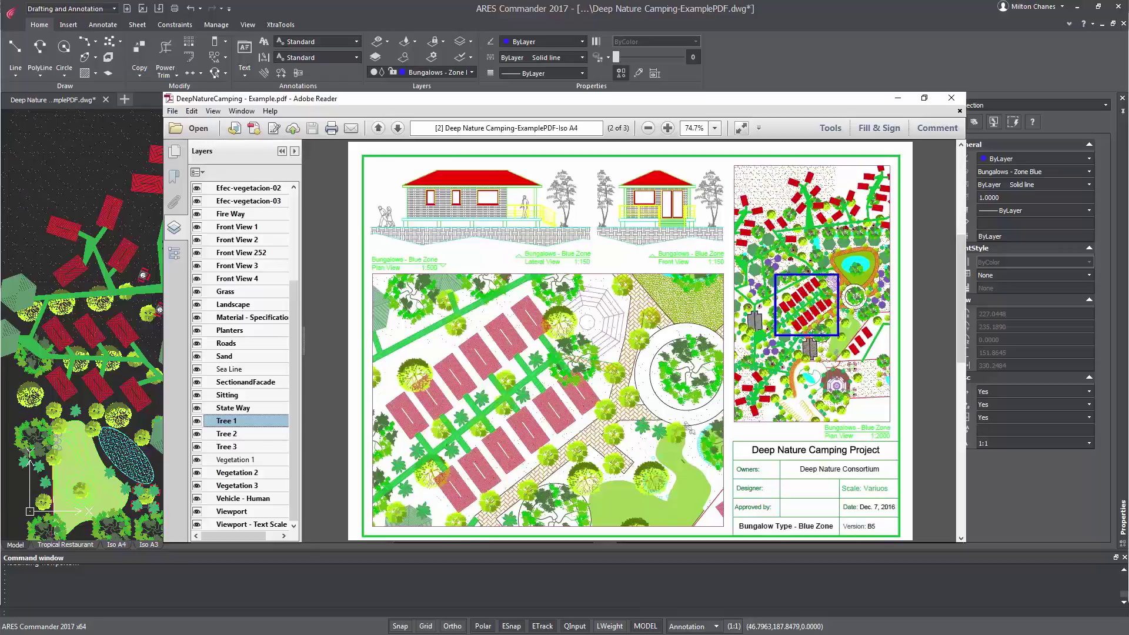
pyautogui.scroll(-1, 688, 428)
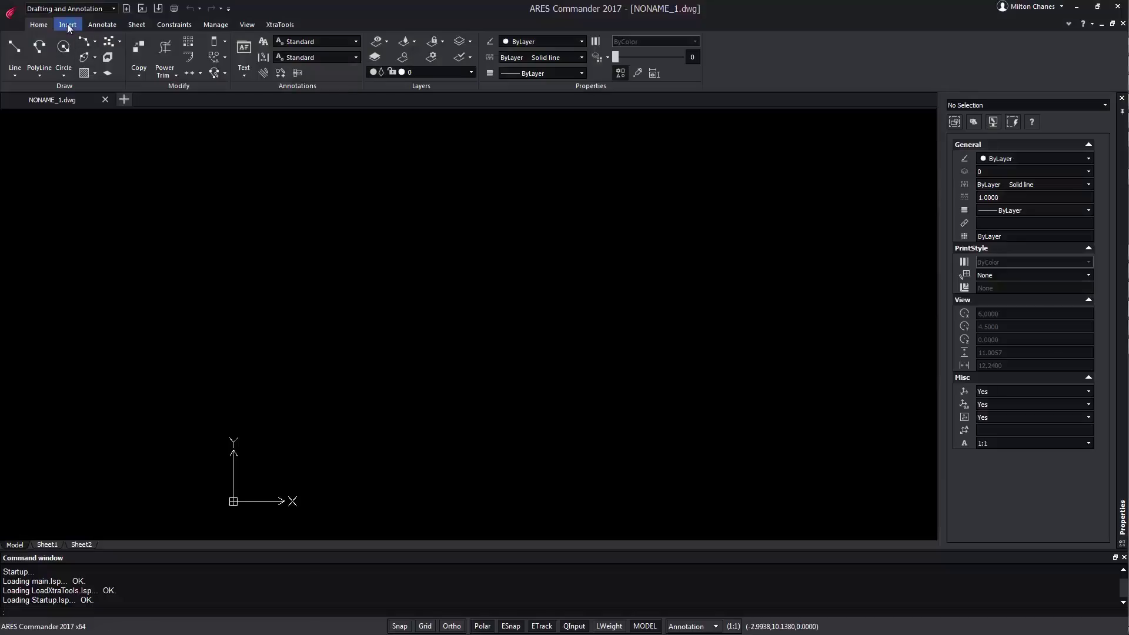
# - Switch to ARES Commander, start a PDF import of DeepNatureCamping - Example.pdf and preview its pages
pyautogui.click(68, 24)
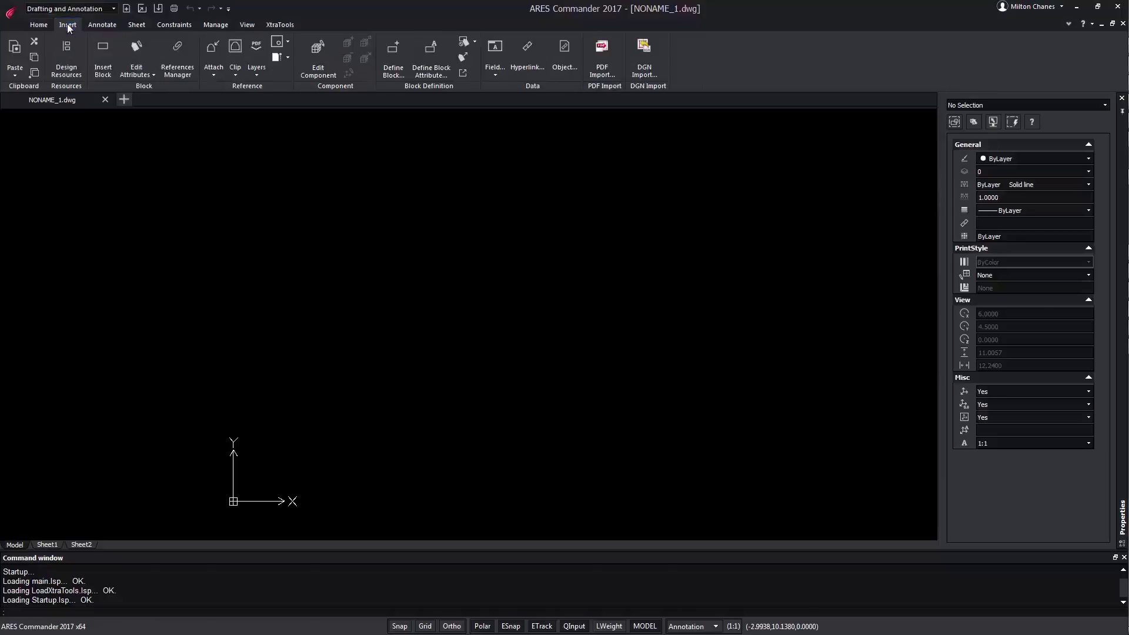
pyautogui.click(604, 53)
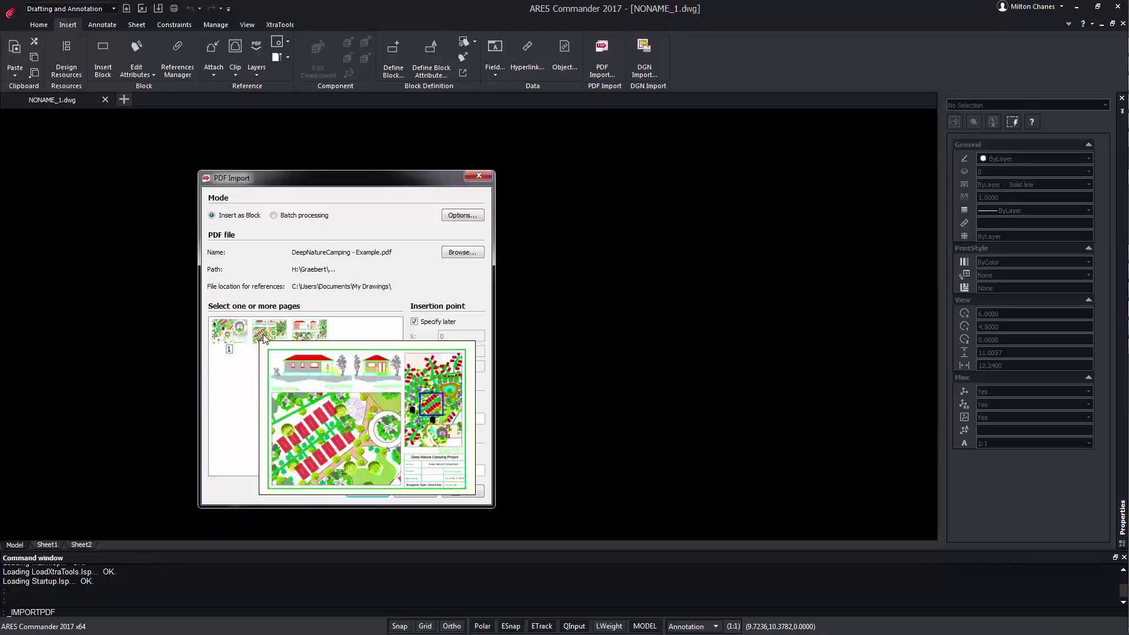
pyautogui.moveTo(308, 338)
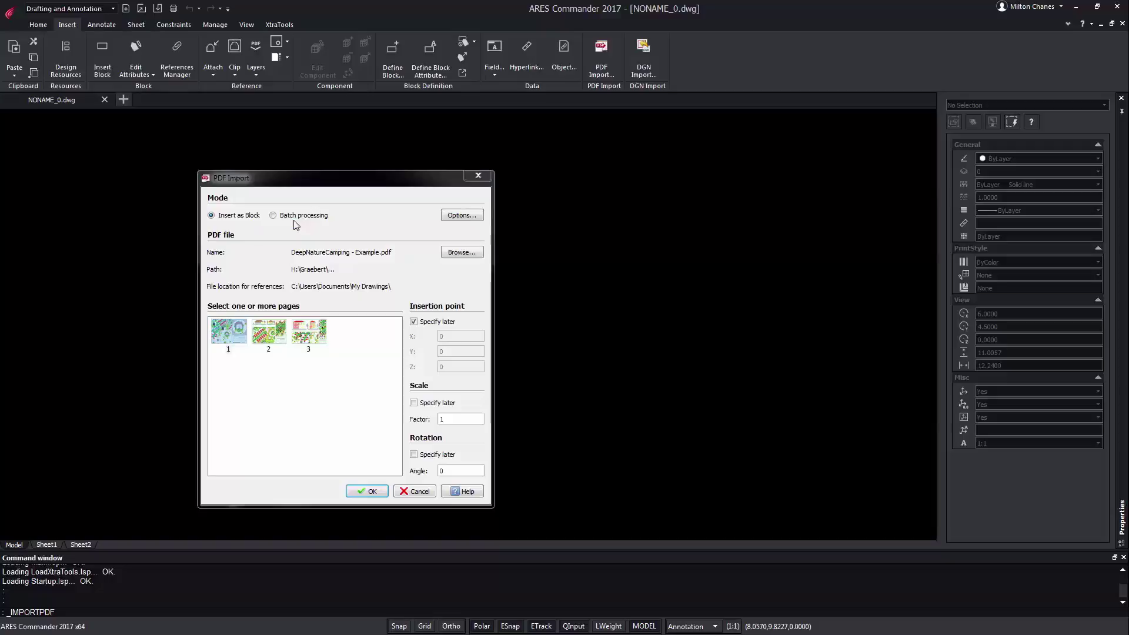
# - Set the PDF import options to assign layers by PDF Layer
pyautogui.click(474, 217)
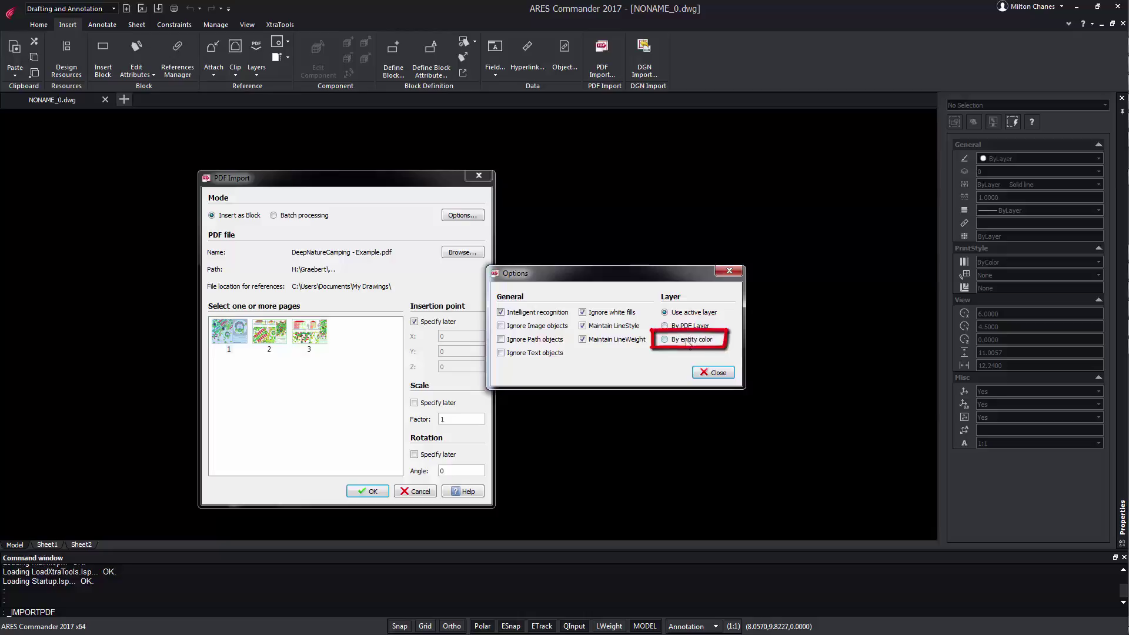
pyautogui.click(687, 341)
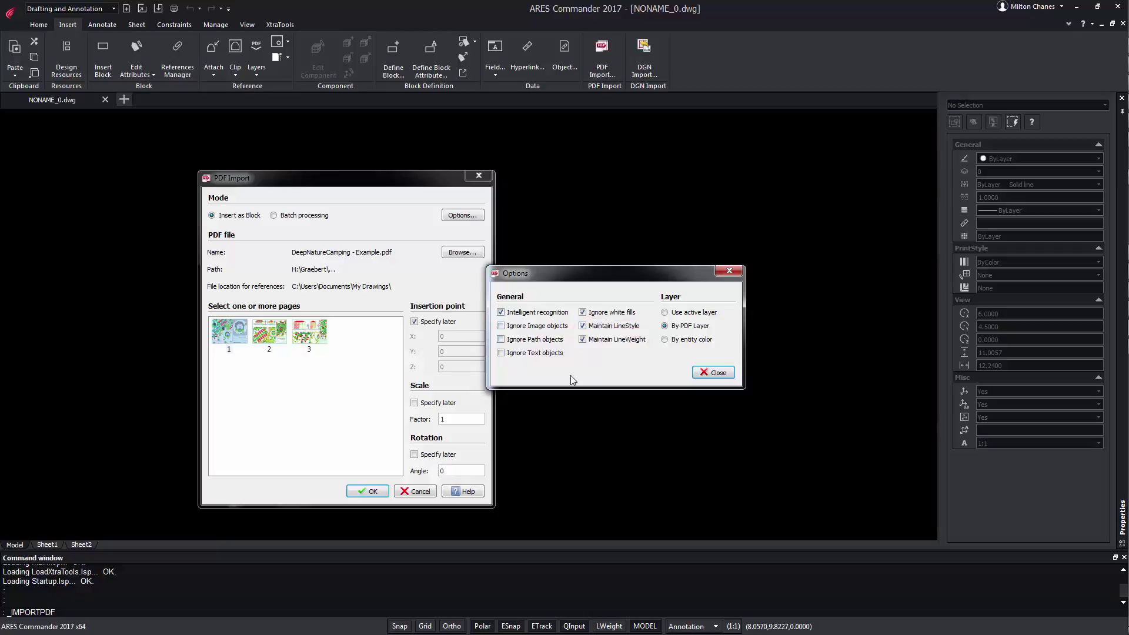
pyautogui.click(714, 373)
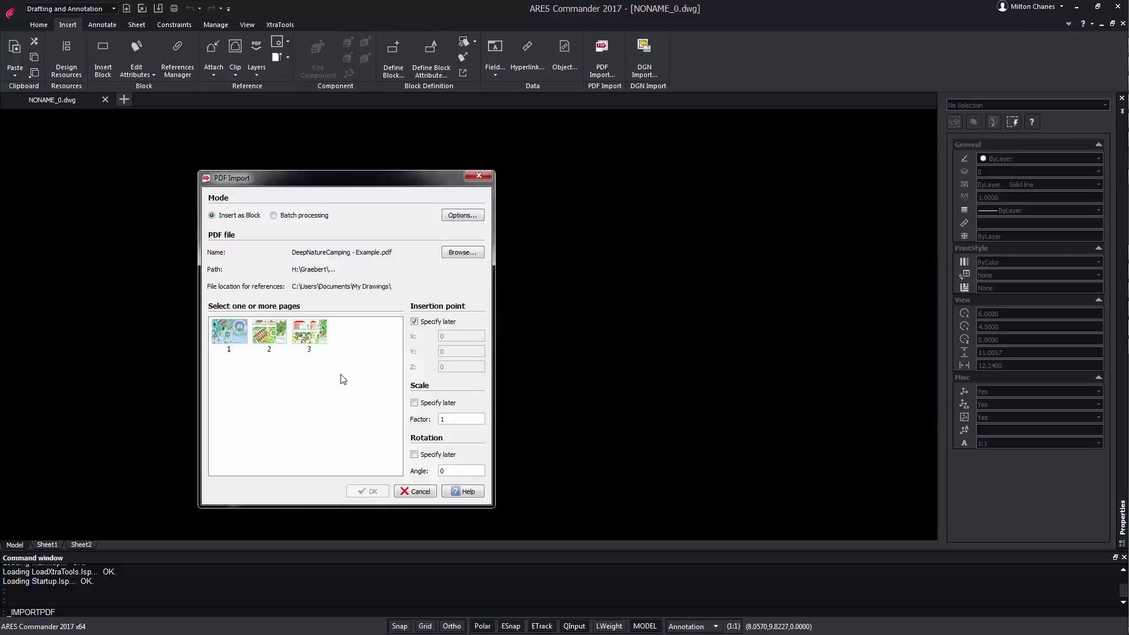
# - Import page 3 of the PDF as a block at insertion point 0,0,0
pyautogui.click(316, 337)
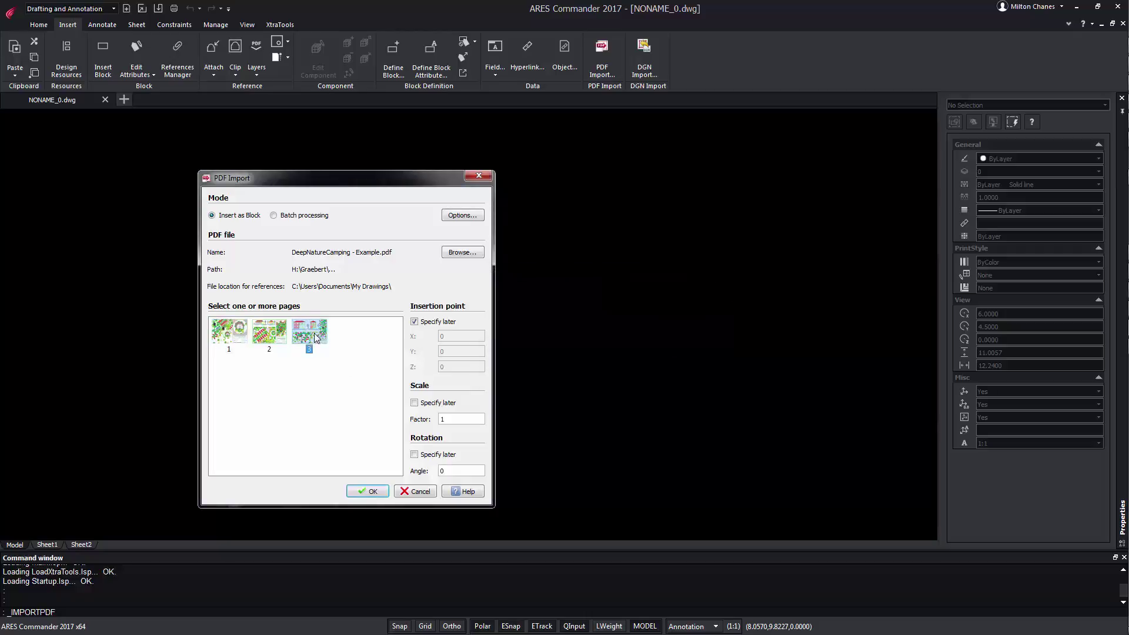
pyautogui.click(437, 321)
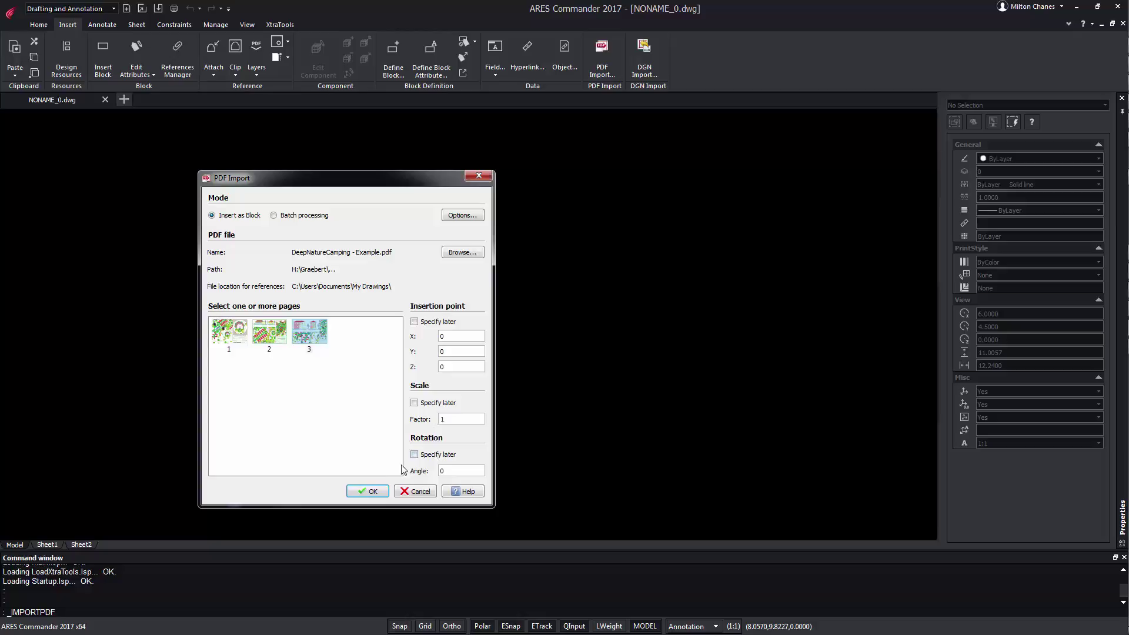
pyautogui.click(378, 493)
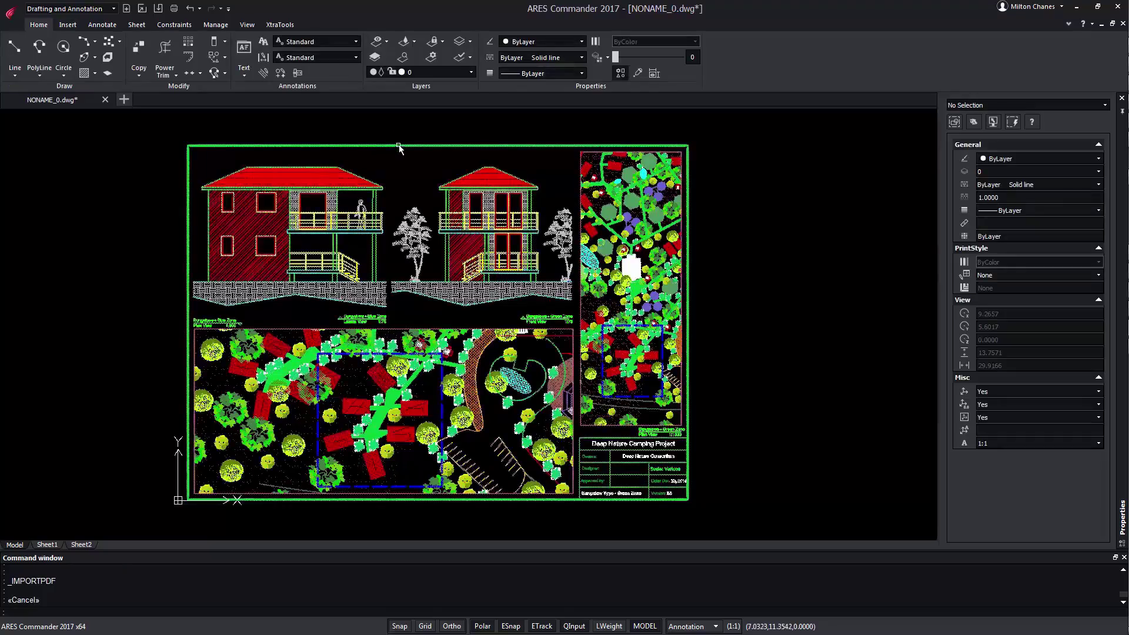
# - Inspect the imported page's block properties and look through the drawing's list of PDF layers
pyautogui.click(399, 146)
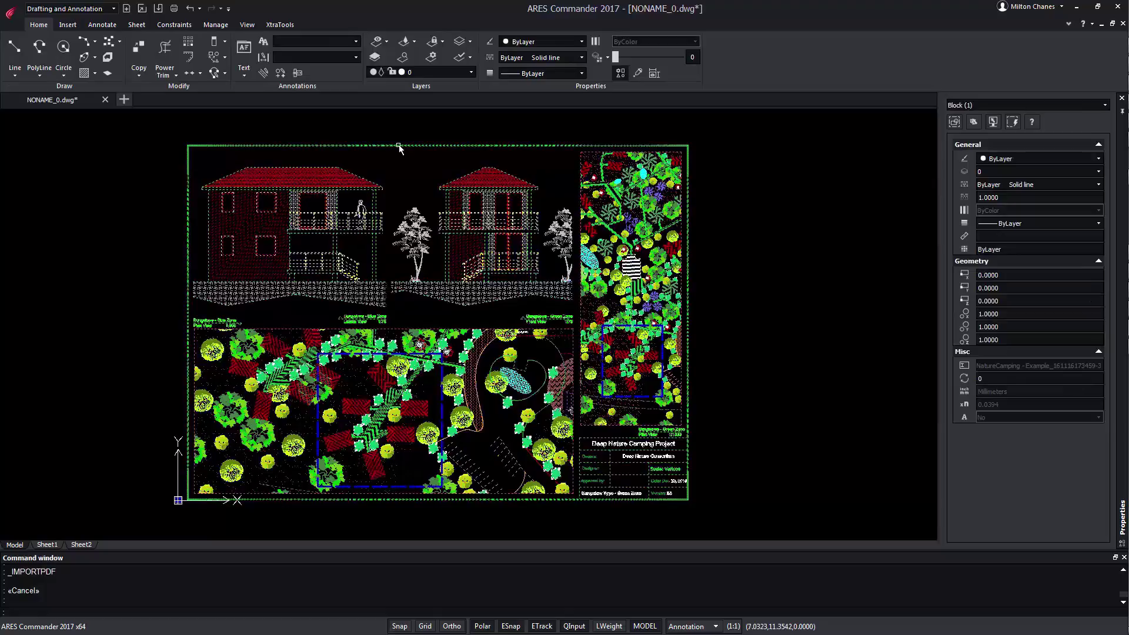
pyautogui.press('Escape')
pyautogui.click(449, 72)
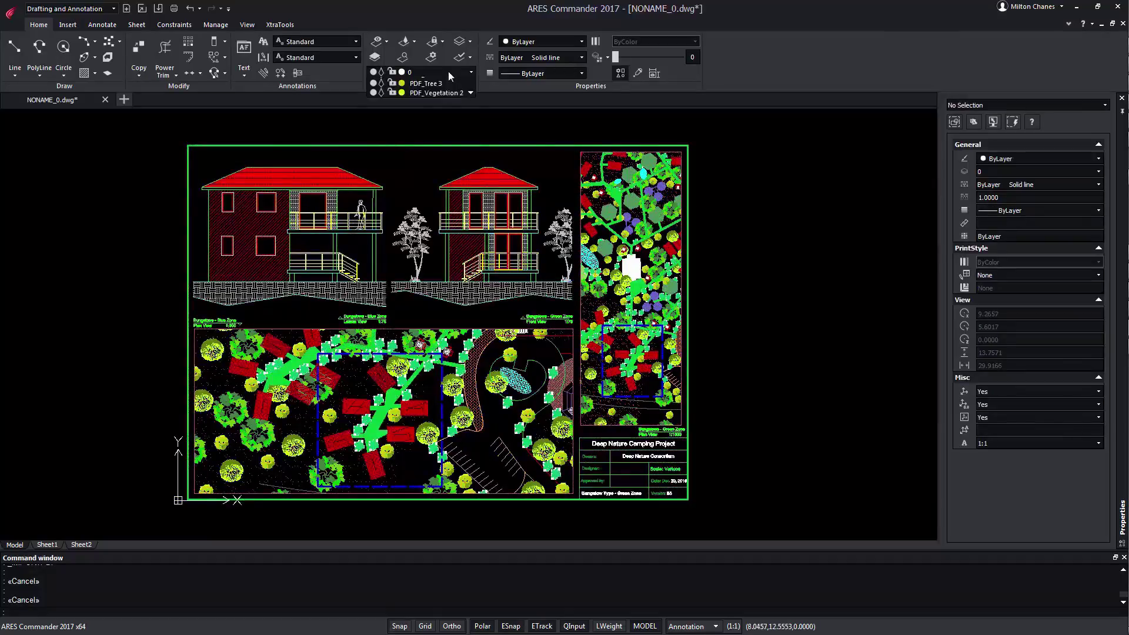
pyautogui.moveTo(471, 97); pyautogui.dragTo(473, 187)
pyautogui.click(479, 188)
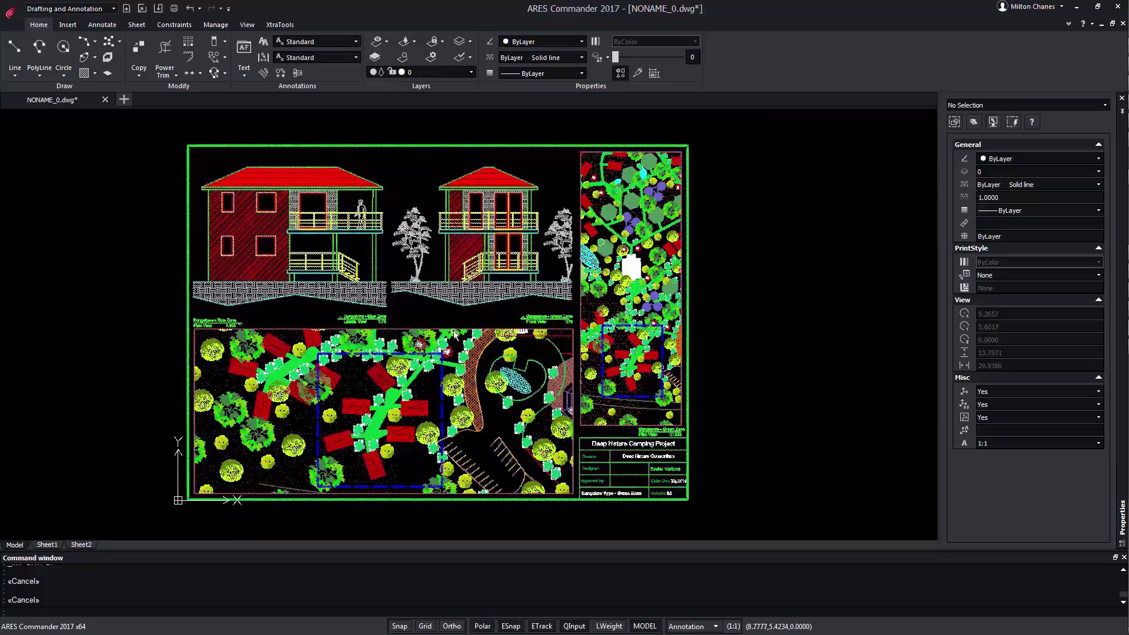
# - Explode the imported page block into separate entities
pyautogui.click(213, 72)
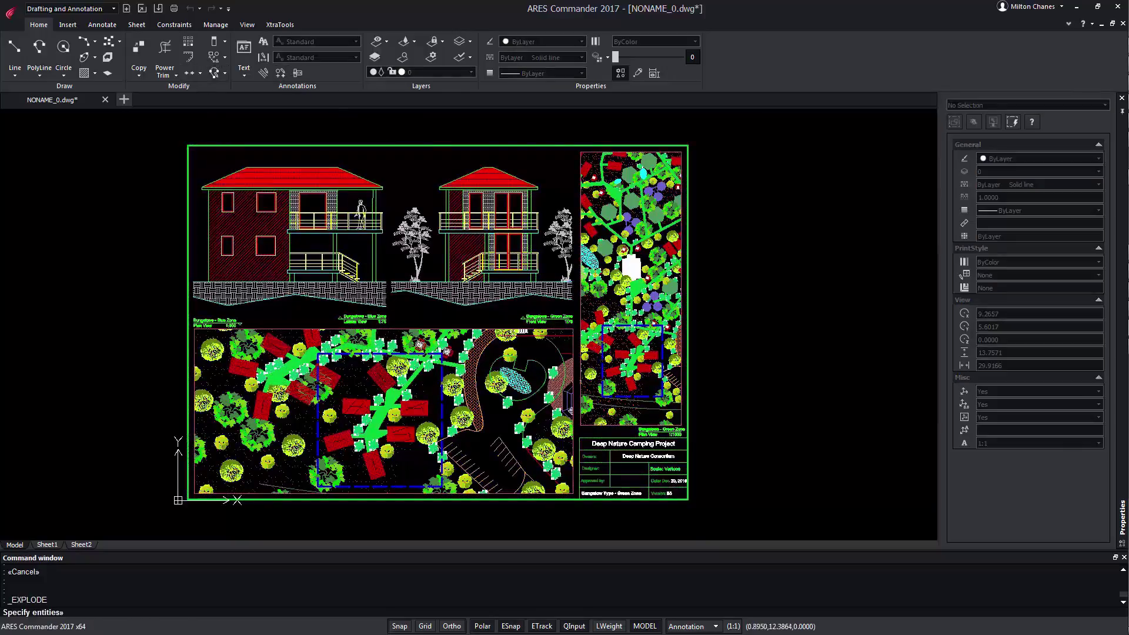
pyautogui.click(222, 205)
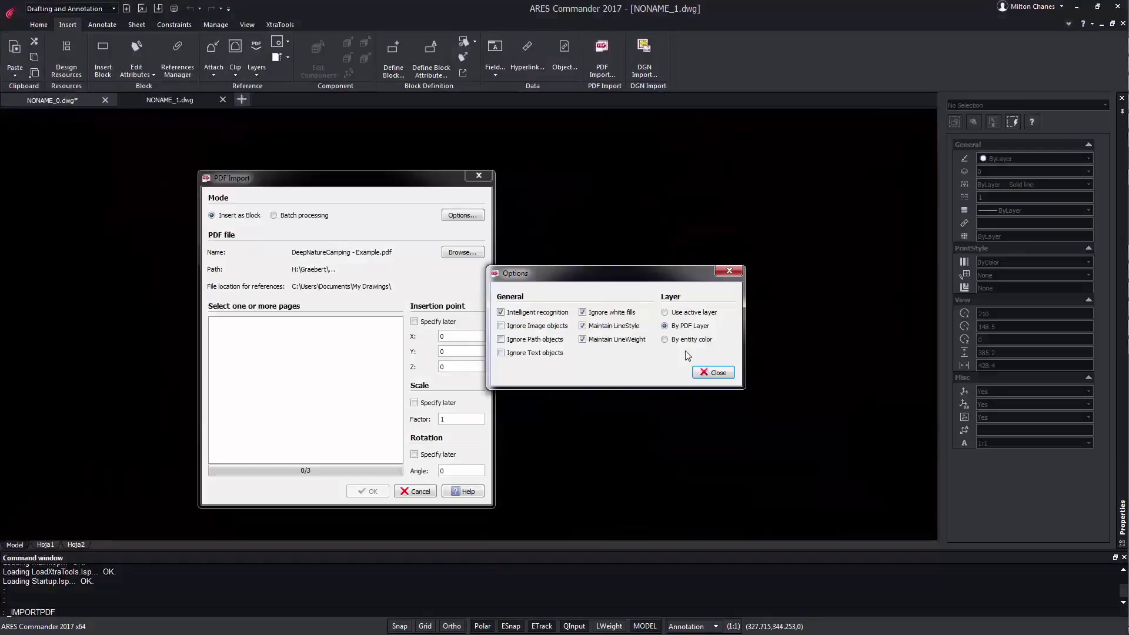
# - Import page 3 into NONAME_1.dwg with layers assigned by entity color, and look through the layer list
pyautogui.click(693, 342)
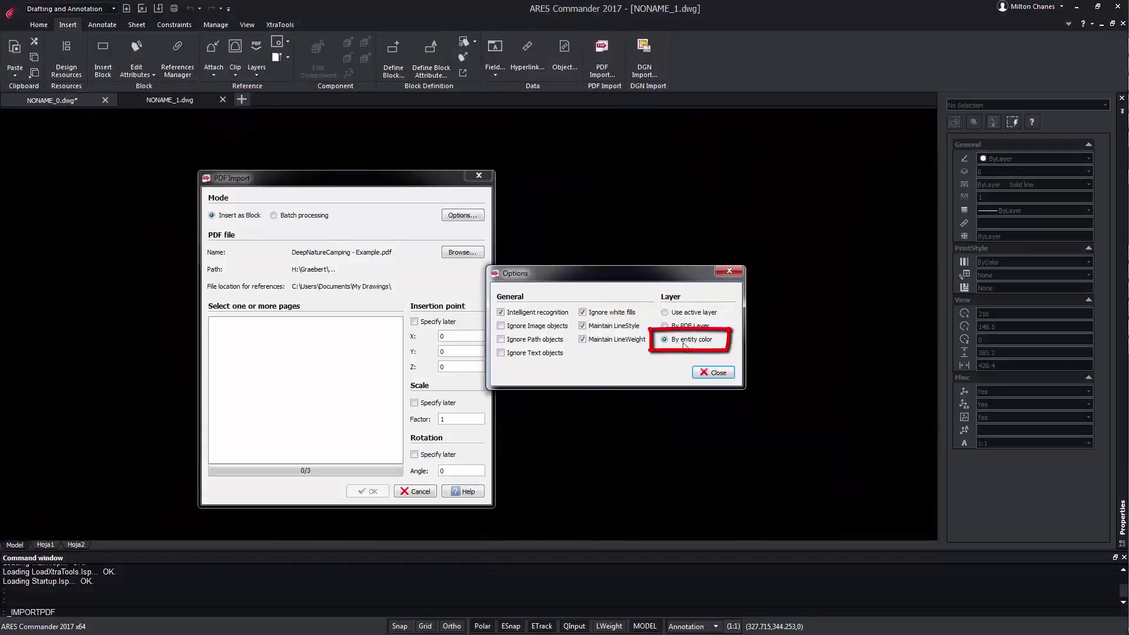
pyautogui.click(713, 372)
pyautogui.click(319, 336)
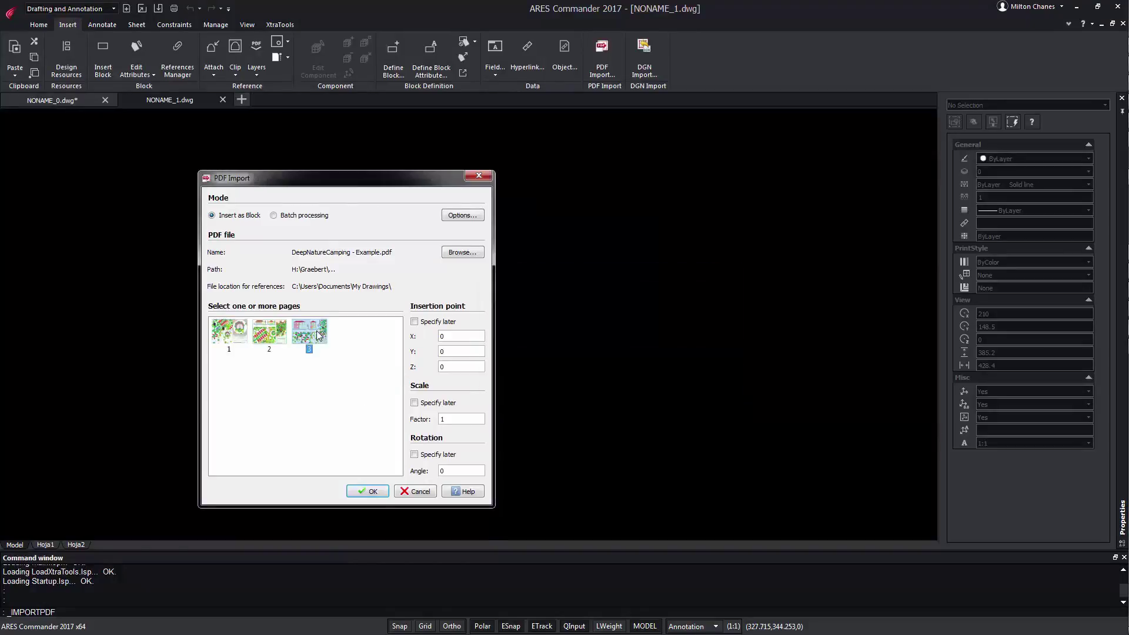
pyautogui.click(372, 491)
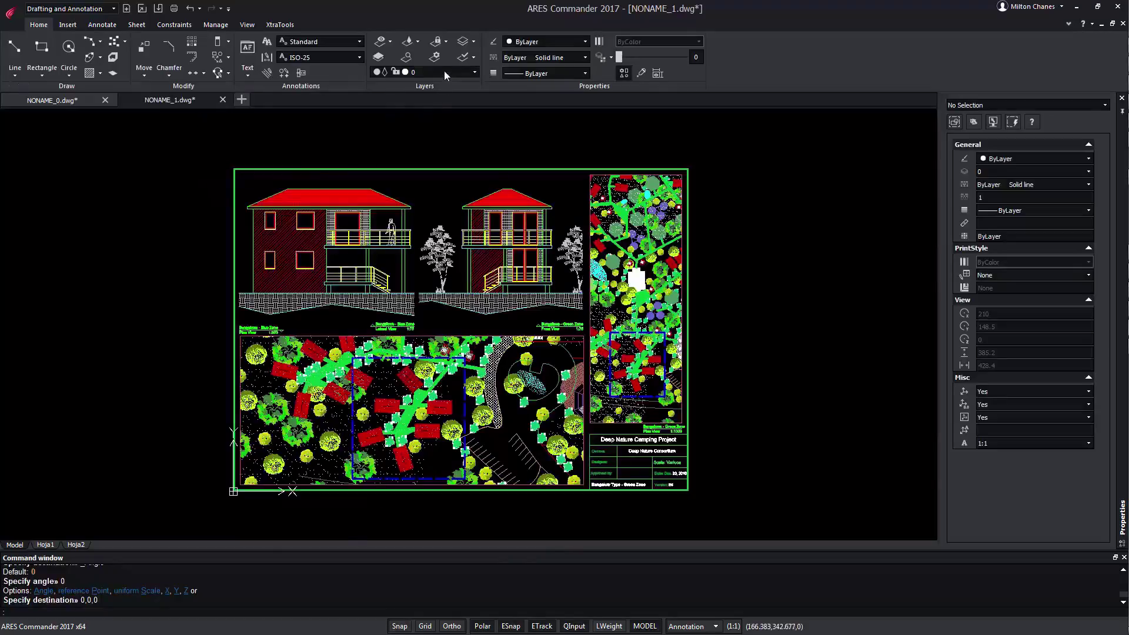
pyautogui.click(444, 72)
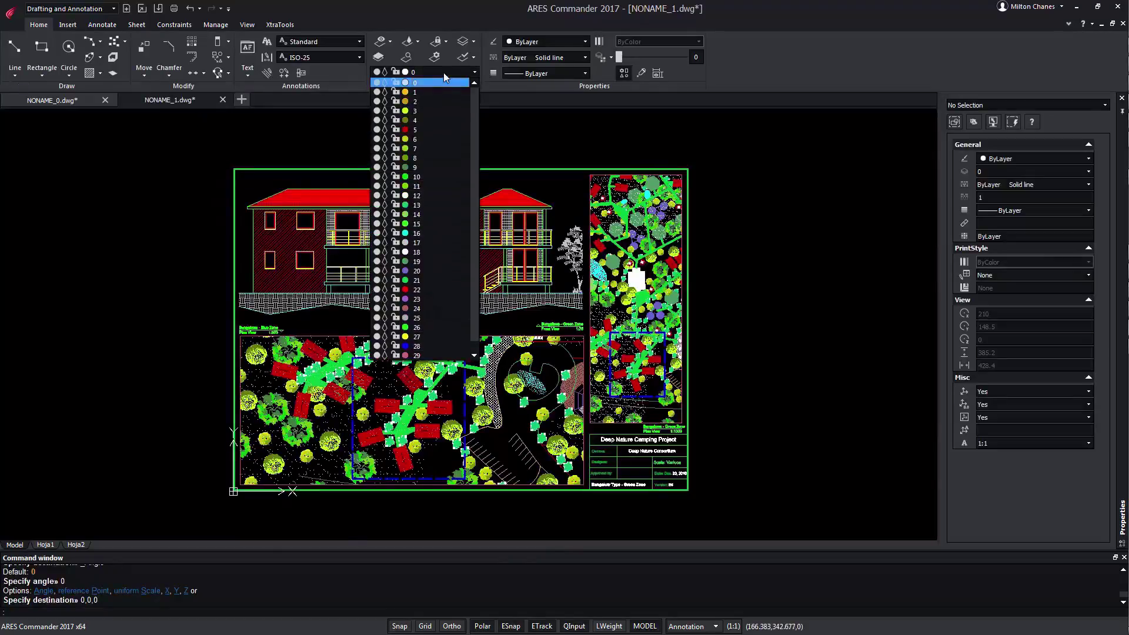
pyautogui.moveTo(474, 98); pyautogui.dragTo(474, 147)
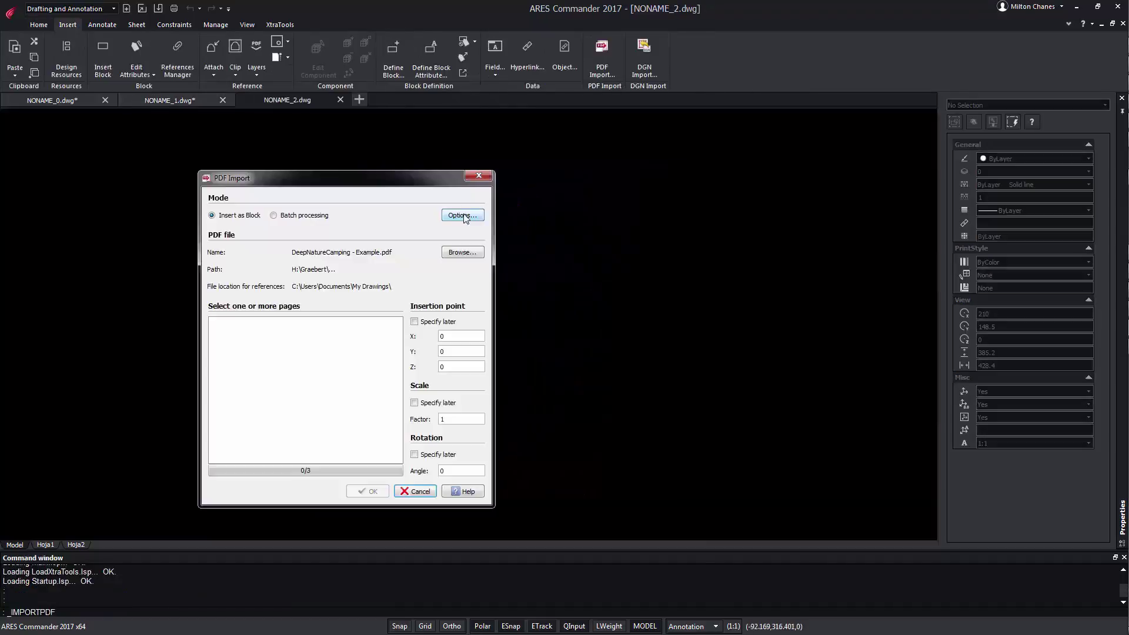
# - Import page 3 as a block into NONAME_2.dwg at 0,0,0 using the active layer
pyautogui.click(462, 216)
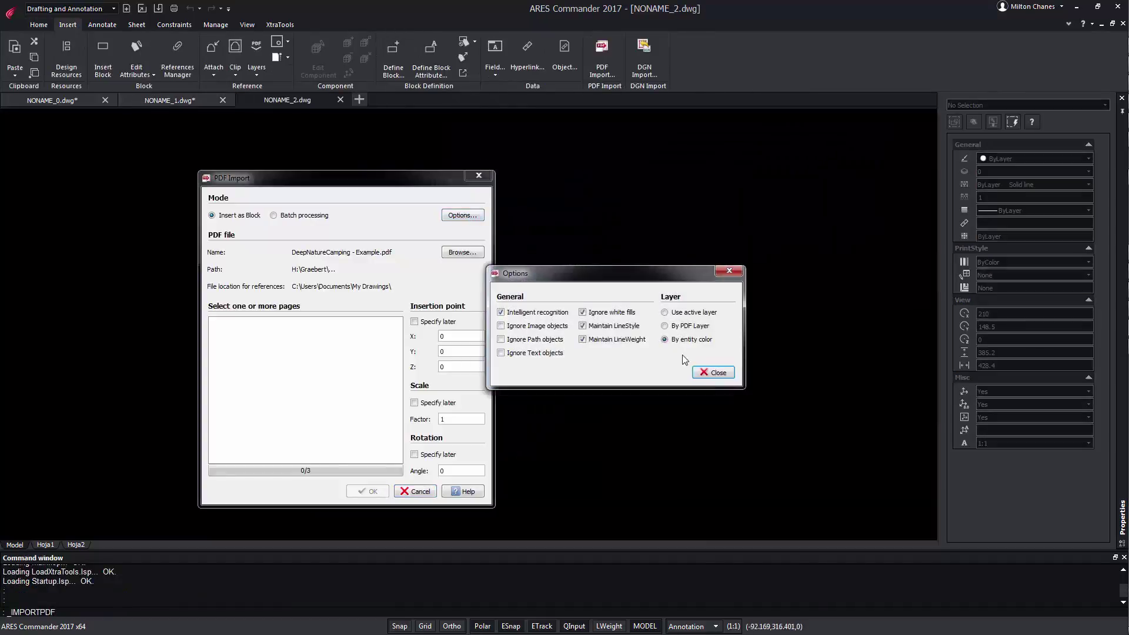
pyautogui.click(714, 372)
pyautogui.click(311, 337)
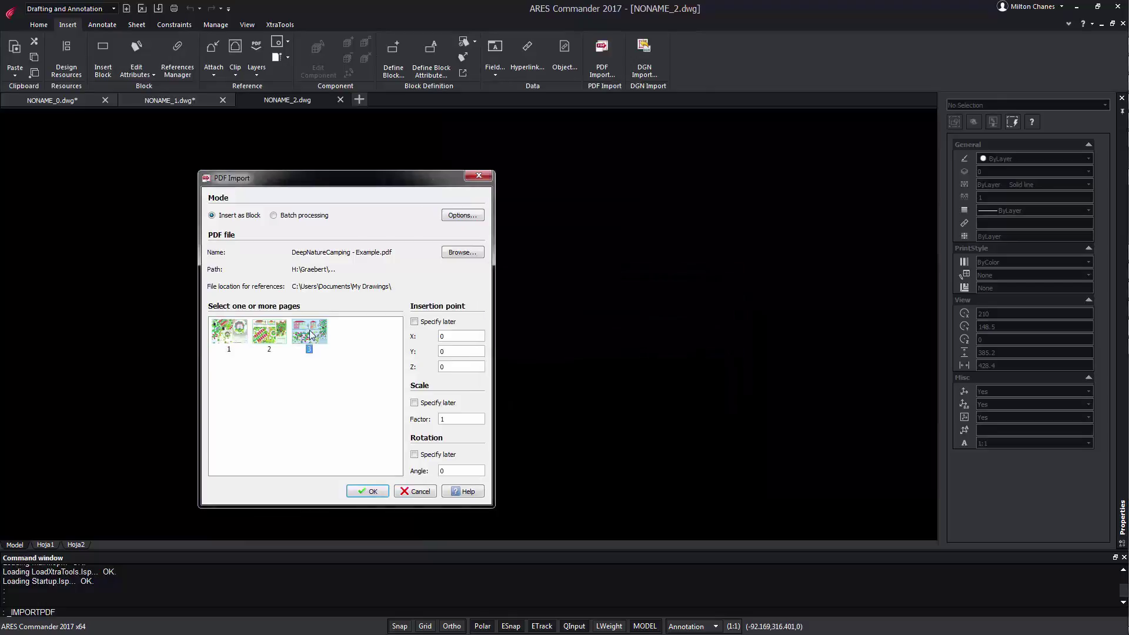
pyautogui.click(369, 491)
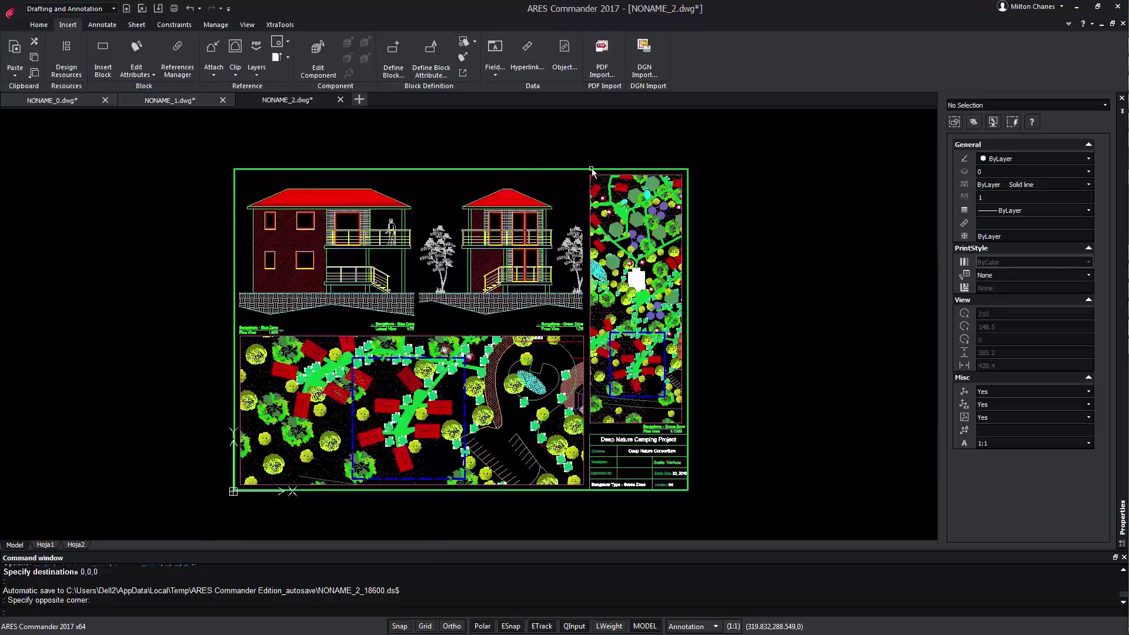
# - Select the imported block in NONAME_2.dwg and examine the drawing's layer list
pyautogui.click(590, 173)
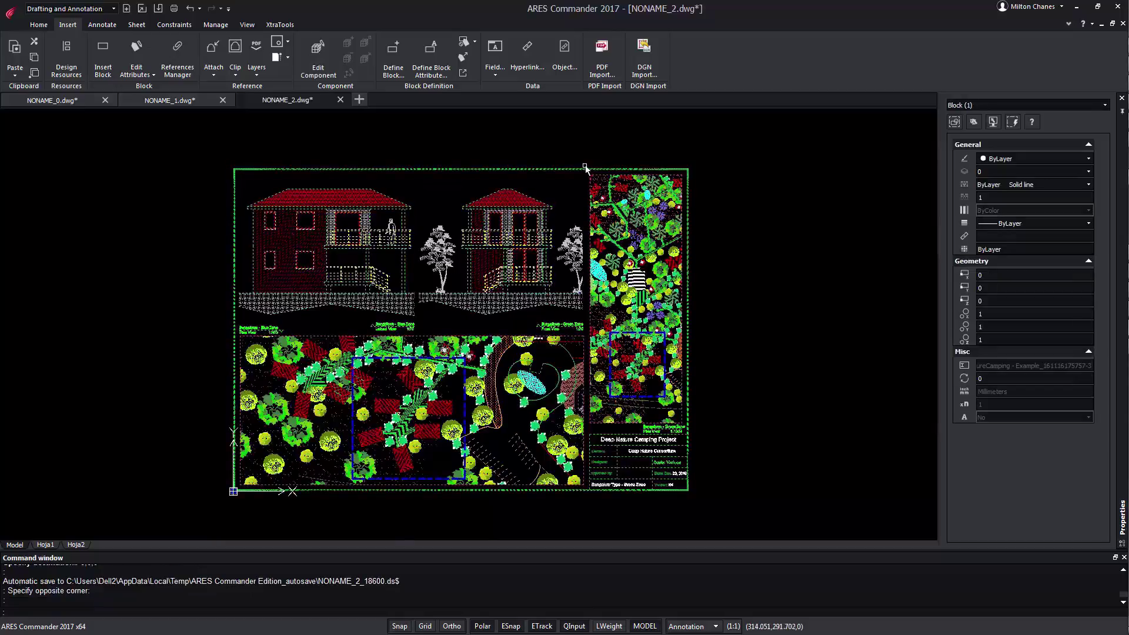
pyautogui.click(38, 24)
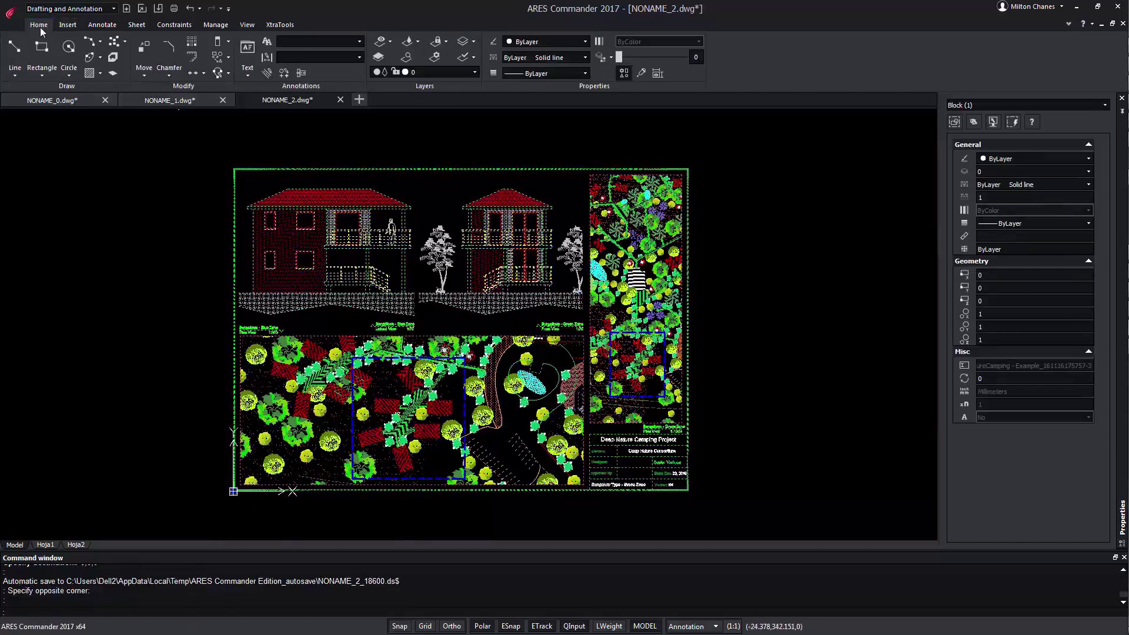
pyautogui.click(418, 72)
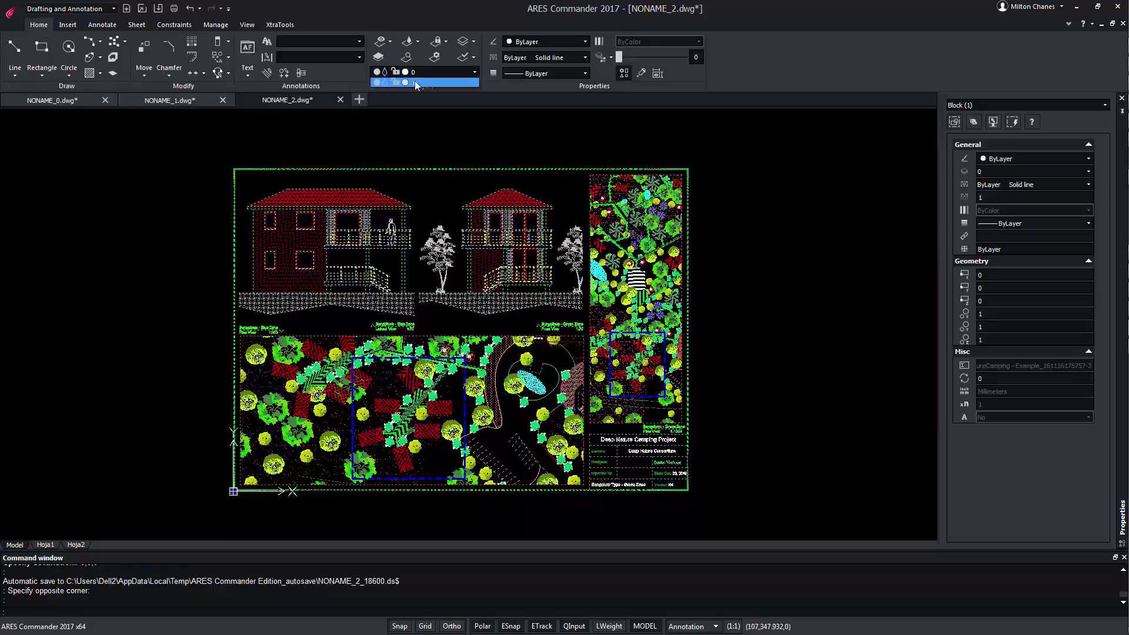